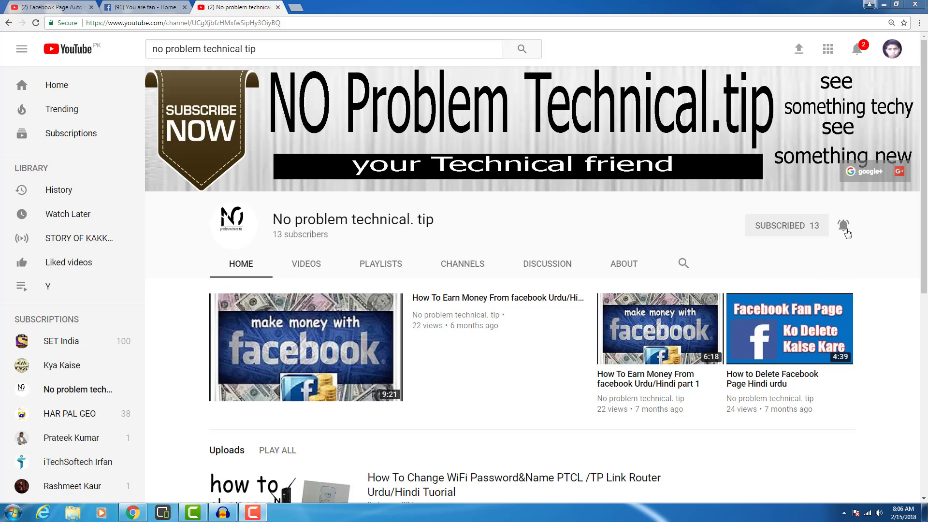
- Switch to the "You are fan" Facebook Page and open its settings
{"action": "left_click", "coordinate": [580, 154]}
{"action": "left_click", "coordinate": [172, 7]}
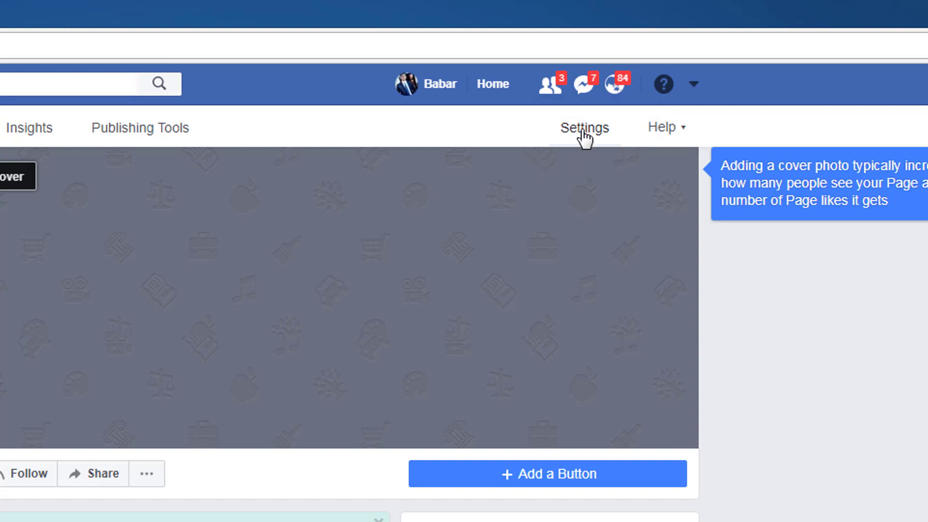
{"action": "left_click", "coordinate": [584, 138]}
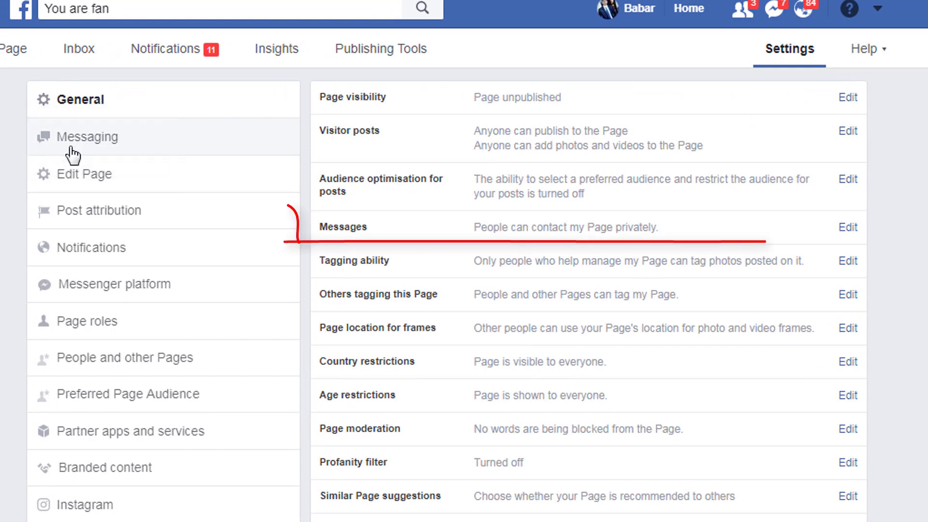
- Review the General setting that allows people to contact the Page privately through the Message button, cancelling any edits
{"action": "left_click", "coordinate": [847, 231]}
{"action": "left_click", "coordinate": [481, 227]}
{"action": "left_click", "coordinate": [481, 227]}
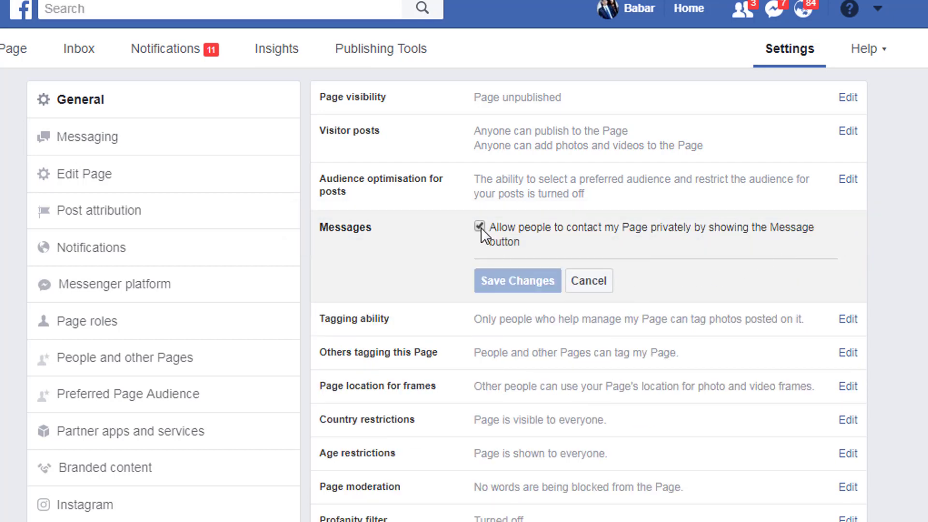
{"action": "left_click", "coordinate": [589, 282]}
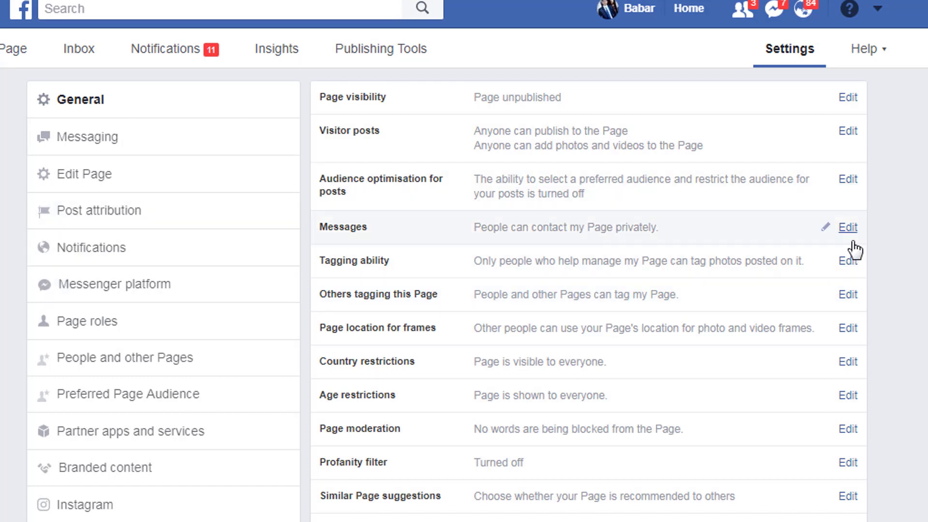
{"action": "left_click", "coordinate": [482, 237]}
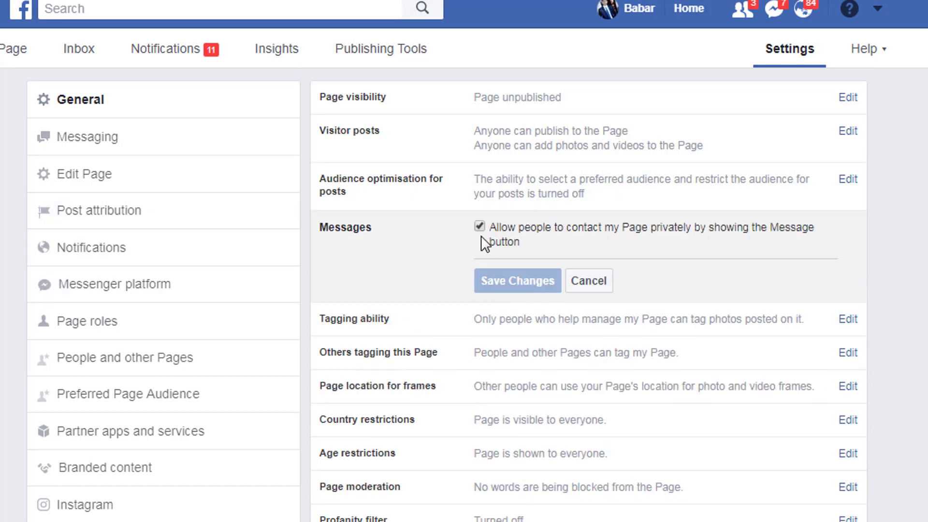
{"action": "left_click", "coordinate": [605, 286]}
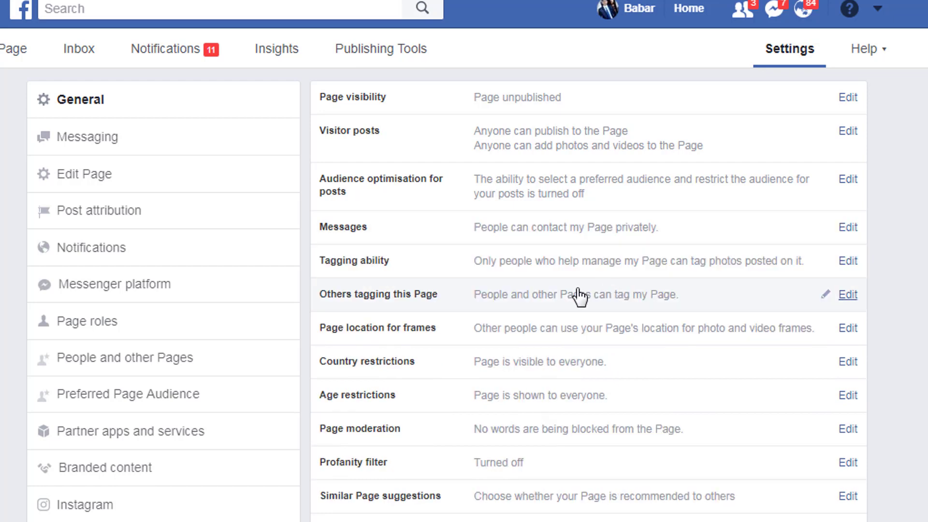
- Open the Page's Messaging settings and enable Instant Replies to anyone who messages the Page
{"action": "left_click", "coordinate": [96, 153]}
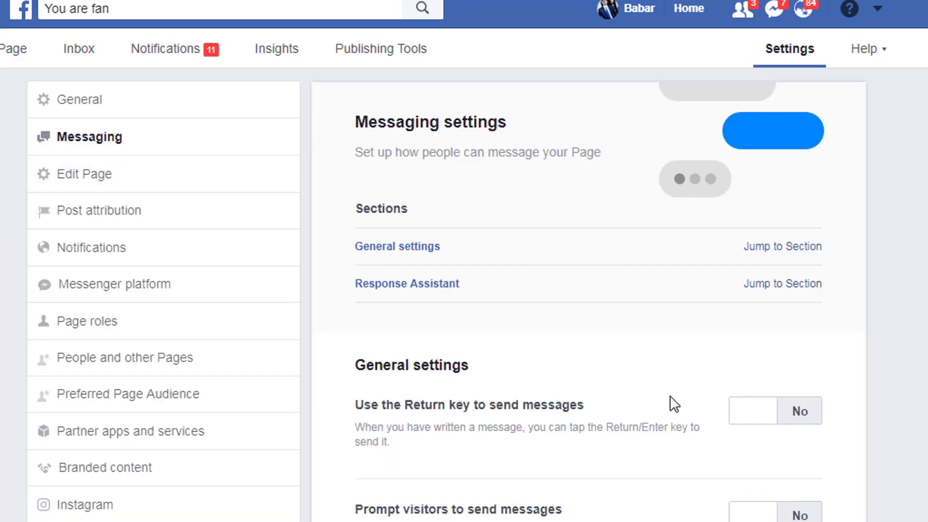
{"action": "scroll", "coordinate": [589, 484], "scroll_direction": "down", "scroll_amount": 3}
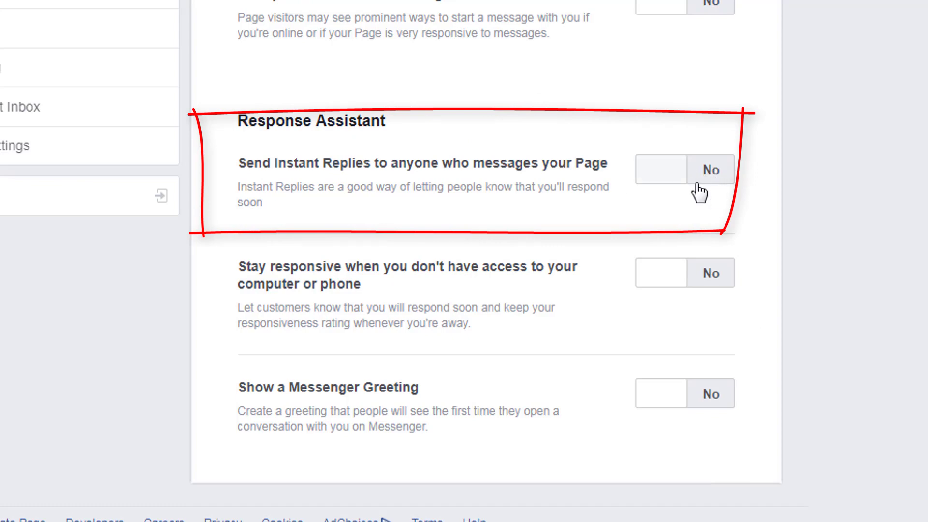
{"action": "left_click", "coordinate": [665, 184]}
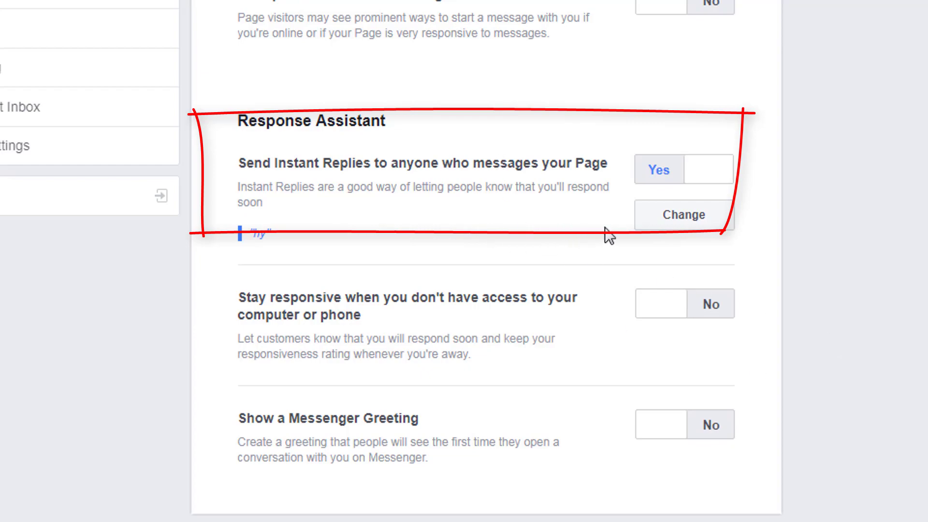
- Save "hy" as the Instant Reply message, dismissing the Windows color scheme prompt, and check the reply in the phone preview
{"action": "left_click", "coordinate": [652, 220]}
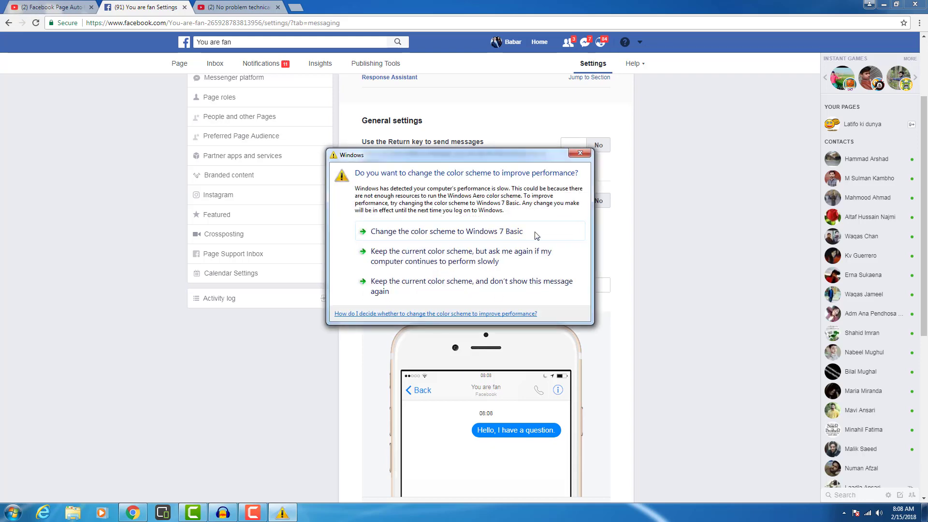
{"action": "left_click", "coordinate": [579, 153]}
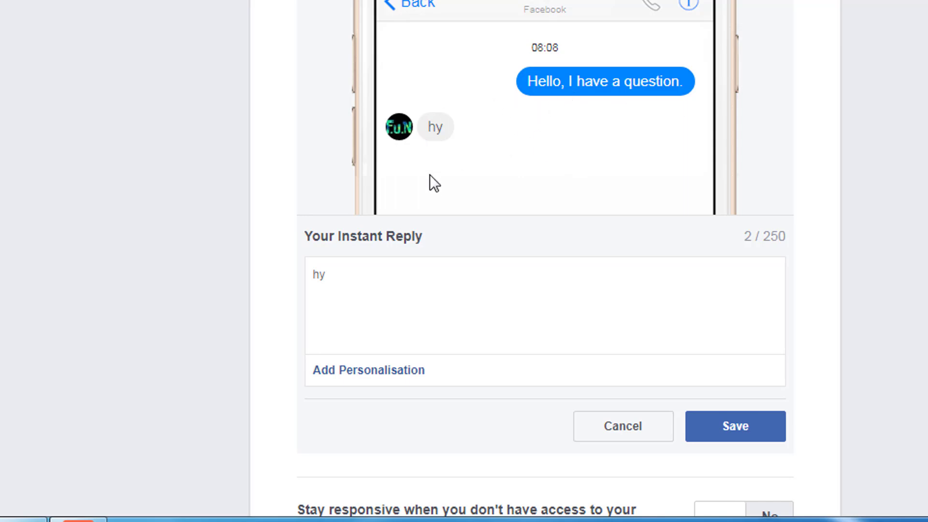
{"action": "left_click", "coordinate": [463, 266]}
{"action": "key", "text": "ctrl+a"}
{"action": "type", "text": "hlo"}
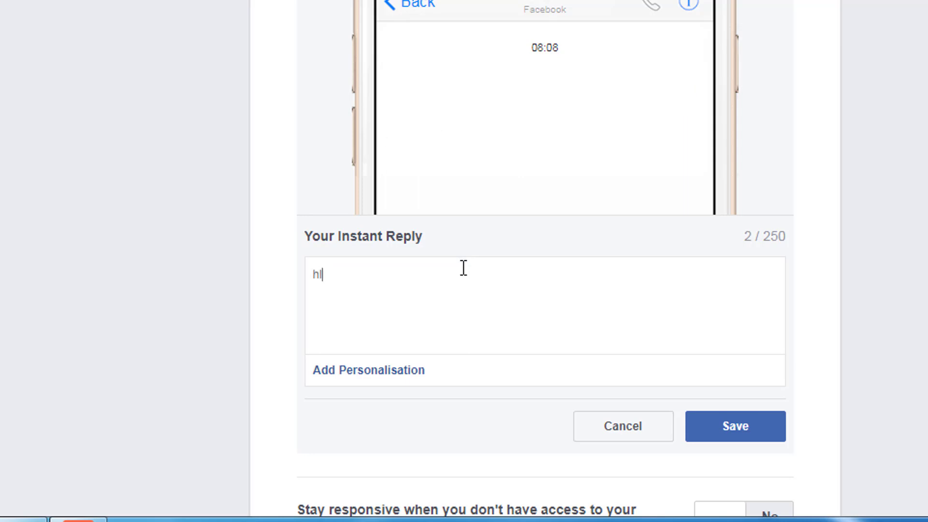
{"action": "key", "text": "BackSpace"}
{"action": "key", "text": "BackSpace"}
{"action": "key", "text": "BackSpace"}
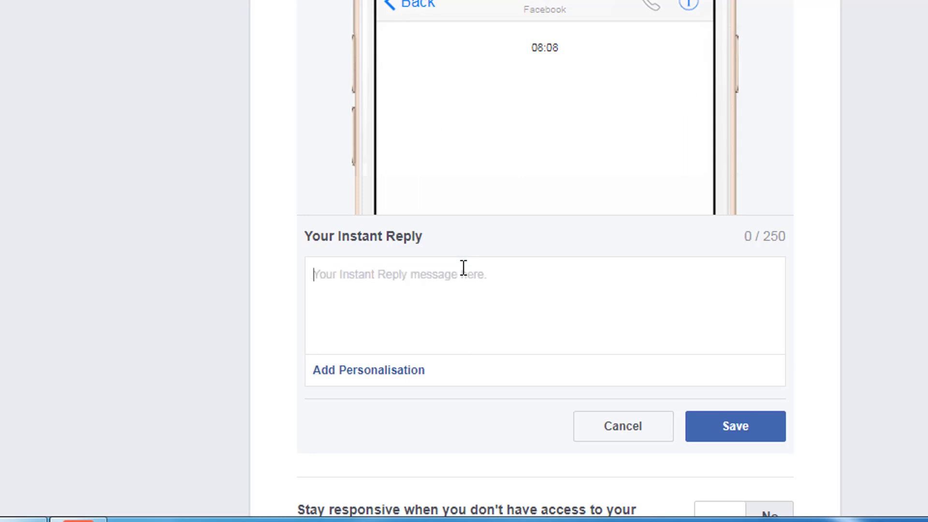
{"action": "type", "text": "hy"}
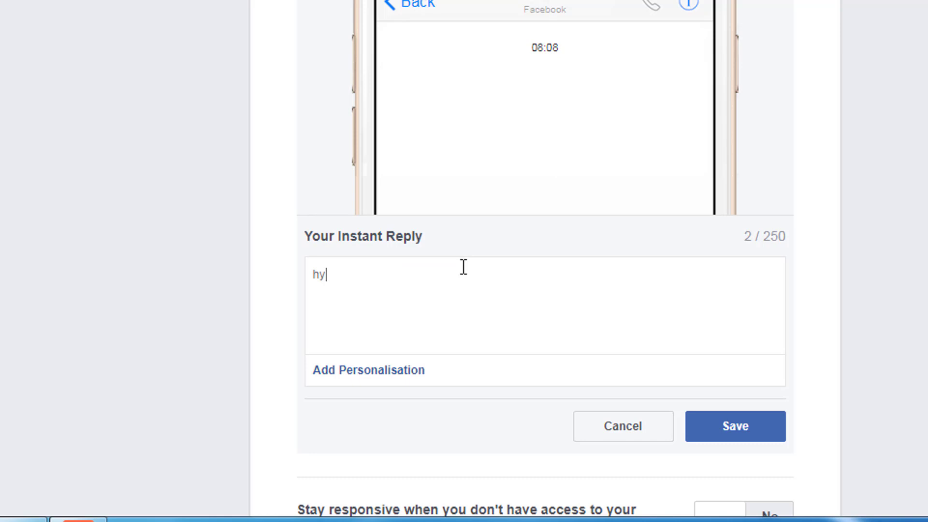
{"action": "left_click", "coordinate": [713, 430]}
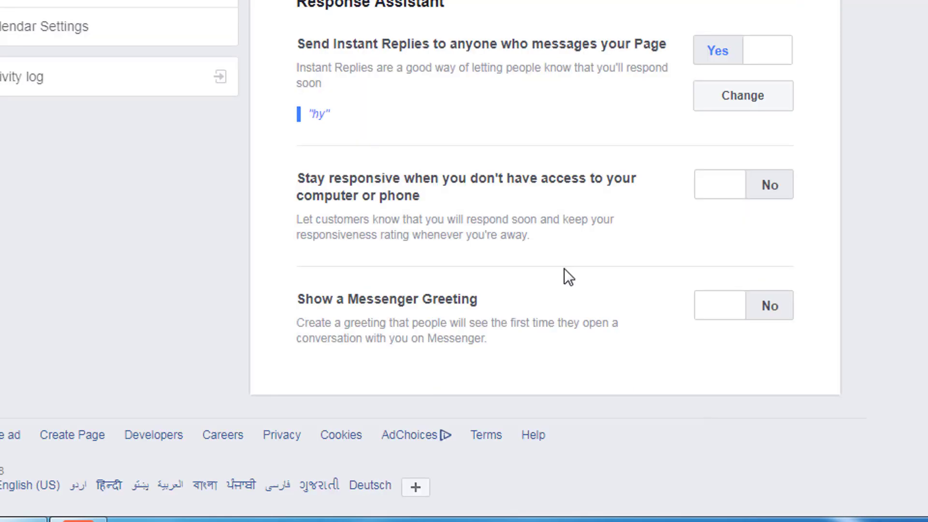
{"action": "left_click", "coordinate": [750, 97]}
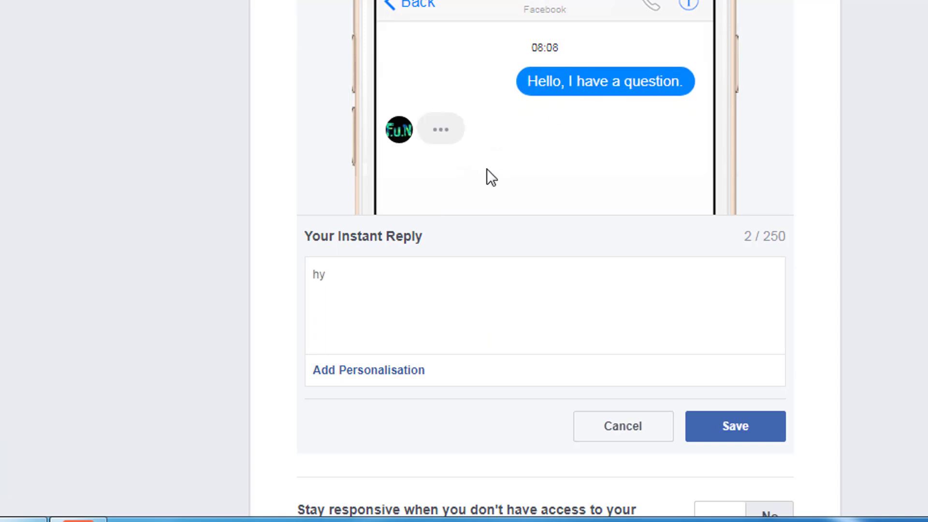
{"action": "left_click", "coordinate": [634, 435]}
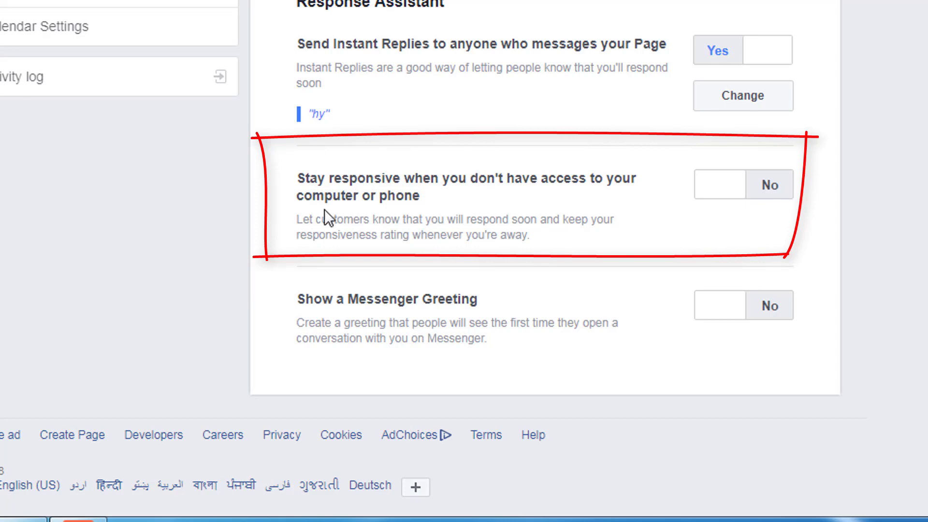
- Enable staying responsive when without access to a computer or phone, and save the default away message
{"action": "left_click", "coordinate": [715, 194]}
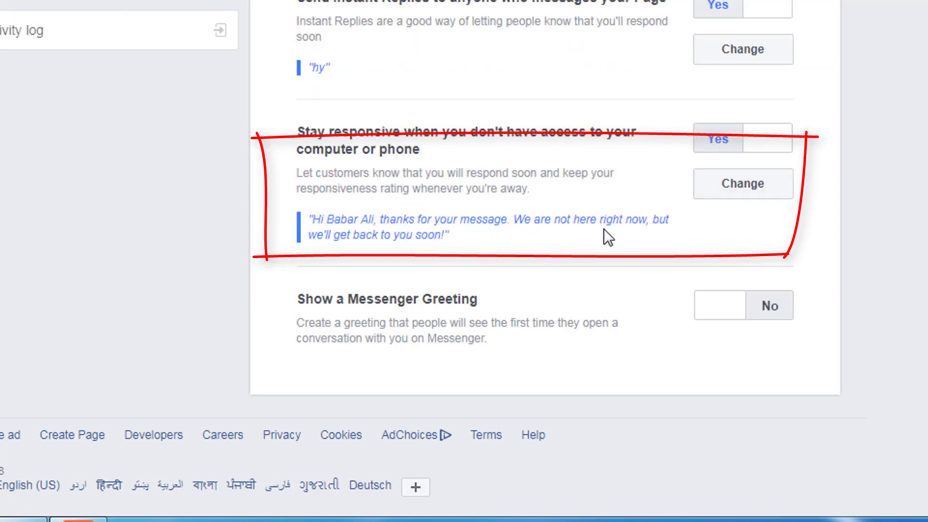
{"action": "left_click", "coordinate": [779, 184]}
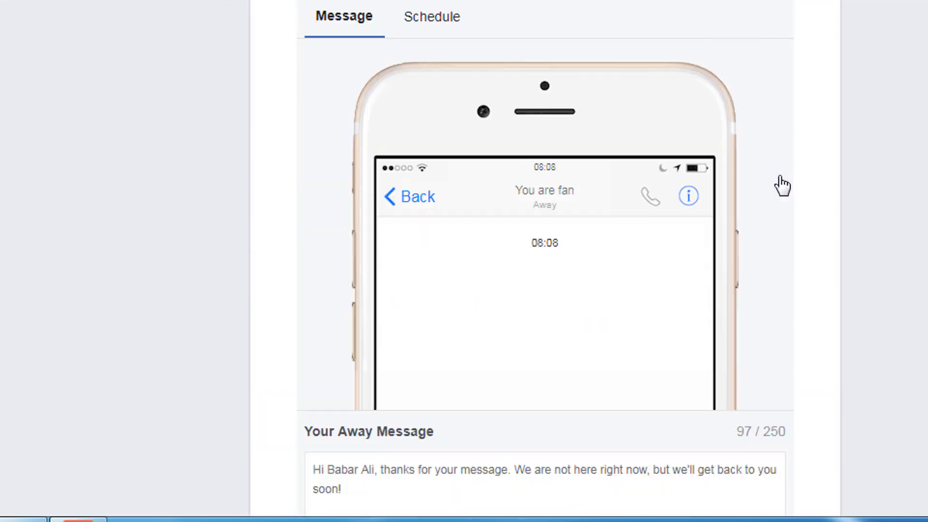
{"action": "scroll", "coordinate": [432, 290], "scroll_direction": "down", "scroll_amount": 2}
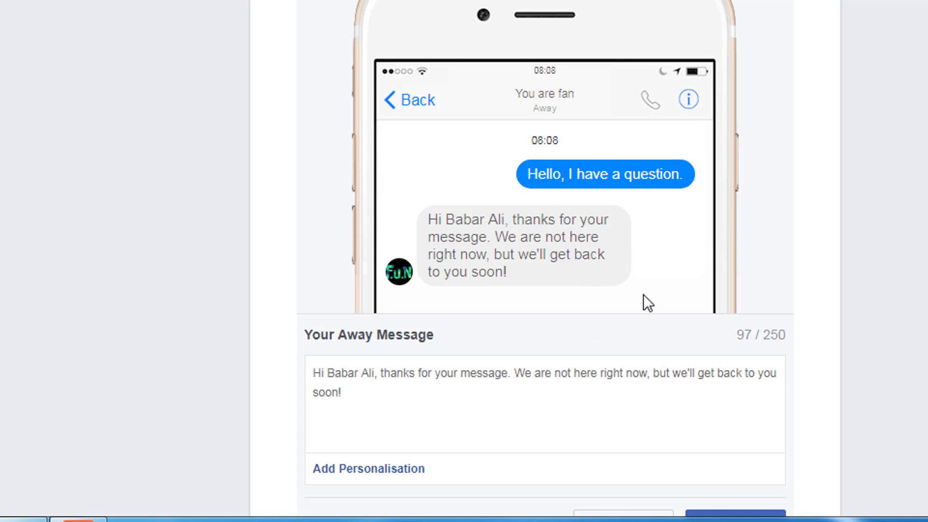
{"action": "scroll", "coordinate": [643, 297], "scroll_direction": "down", "scroll_amount": 2}
{"action": "left_click", "coordinate": [446, 287]}
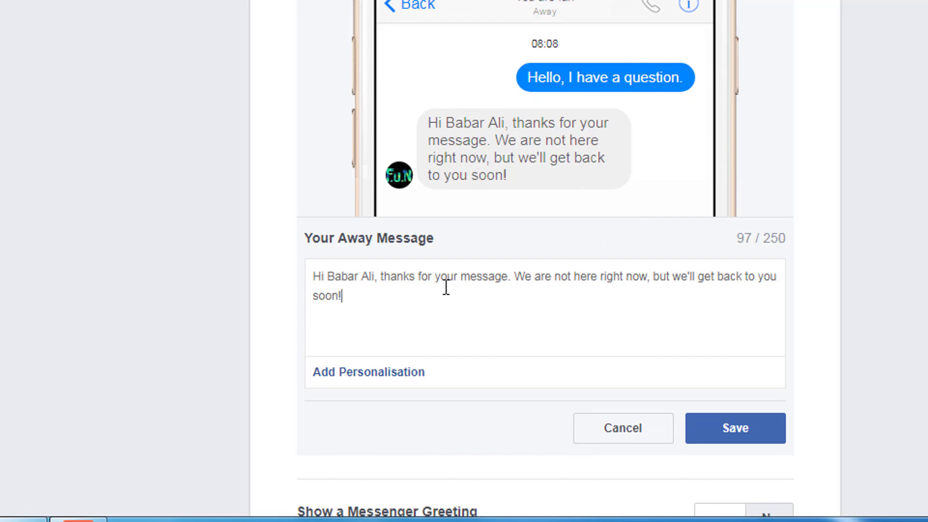
{"action": "key", "text": "ctrl+a"}
{"action": "left_click", "coordinate": [505, 346]}
{"action": "key", "text": "ctrl+a"}
{"action": "left_click", "coordinate": [735, 428]}
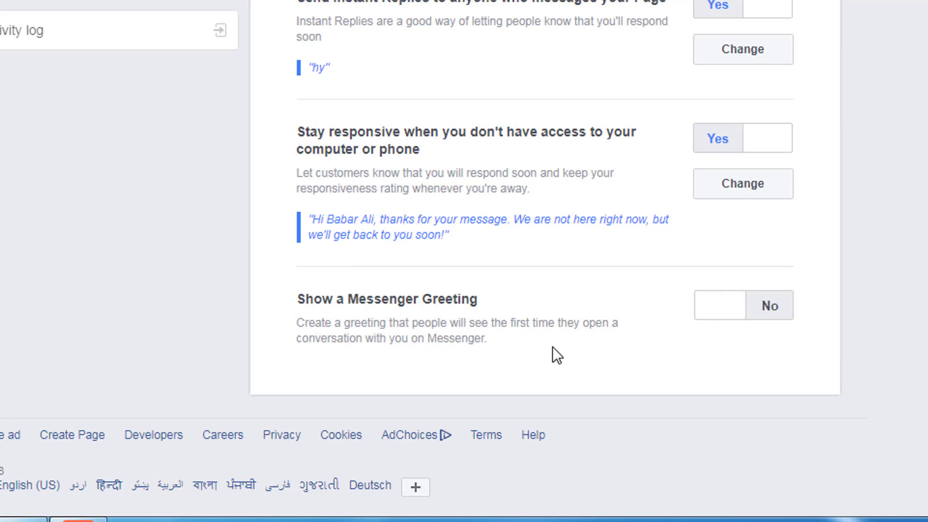
- Enable the Messenger Greeting, review its default text, and close the greeting editor without saving edits
{"action": "left_click", "coordinate": [718, 320]}
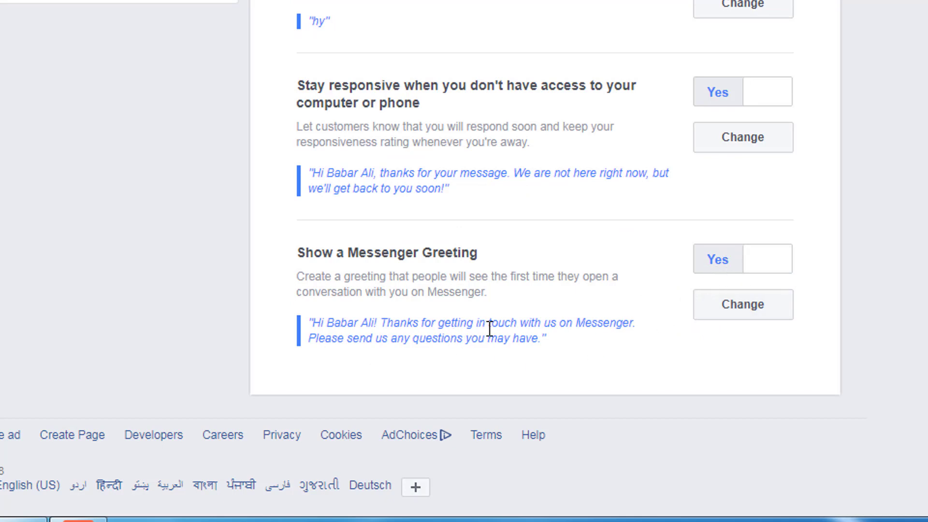
{"action": "left_click", "coordinate": [714, 316]}
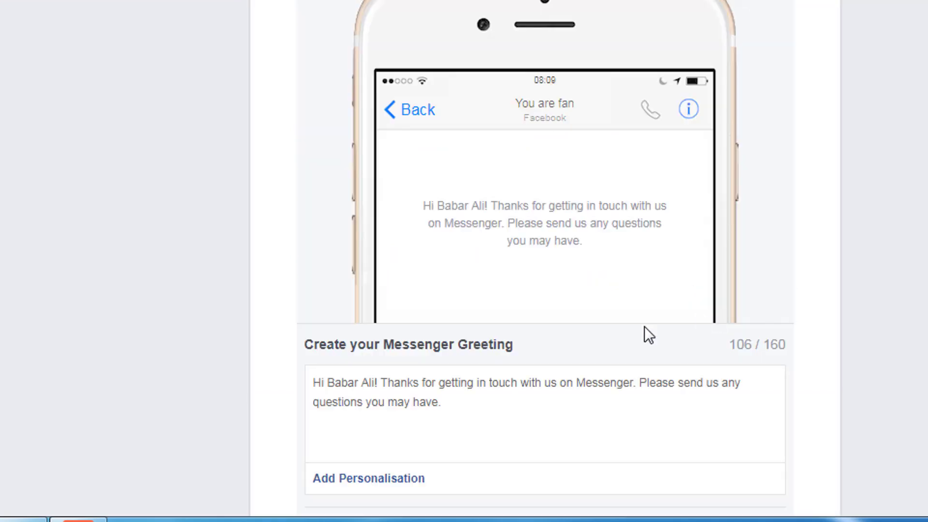
{"action": "scroll", "coordinate": [491, 328], "scroll_direction": "down", "scroll_amount": 4}
{"action": "left_click", "coordinate": [630, 327]}
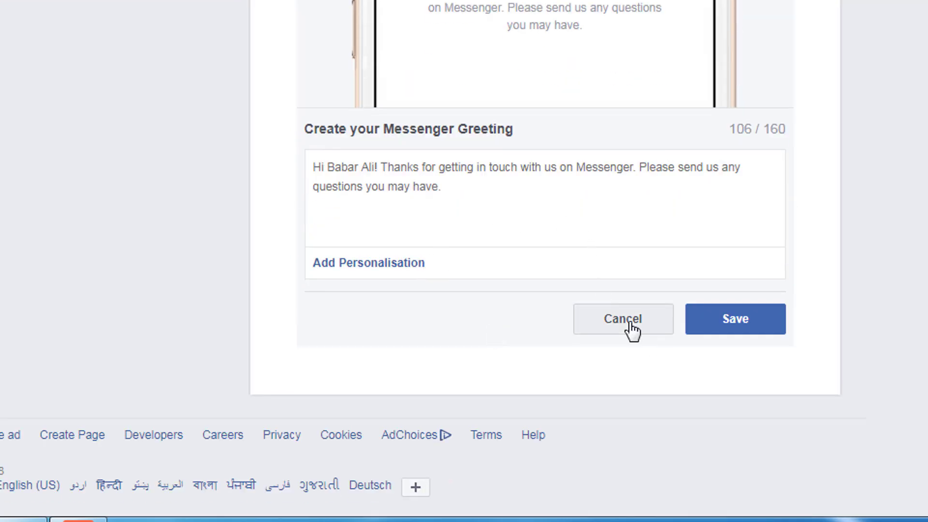